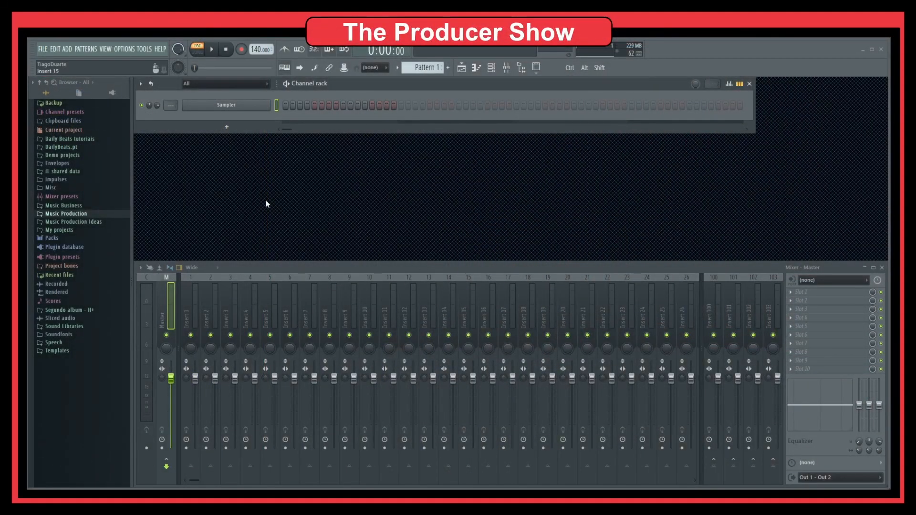
# Step: Add a new 3x Osc channel from the classic synths to the channel rack
pyautogui.click(227, 127)
pyautogui.moveTo(221, 228)
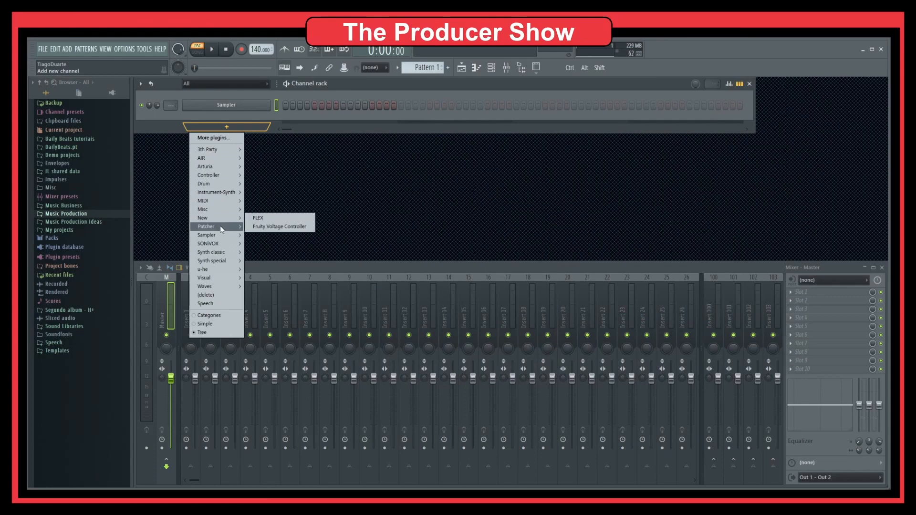
pyautogui.moveTo(214, 253)
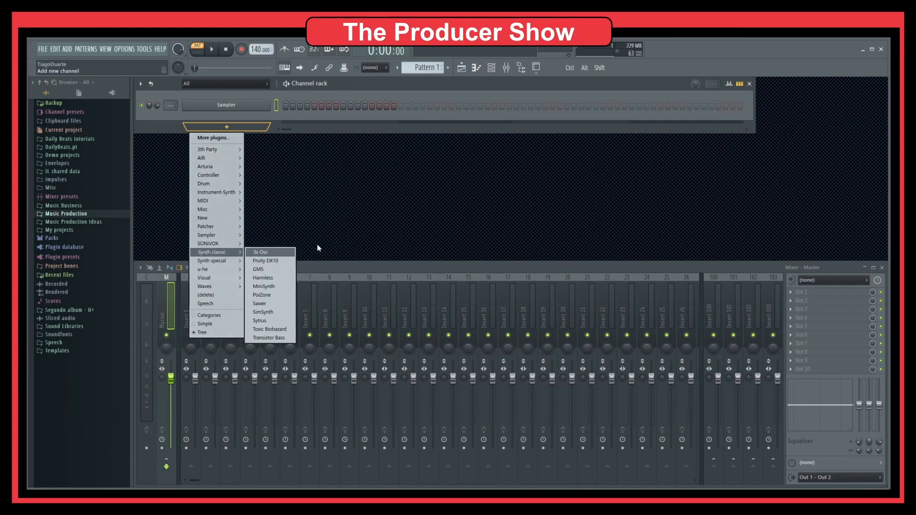
pyautogui.click(272, 252)
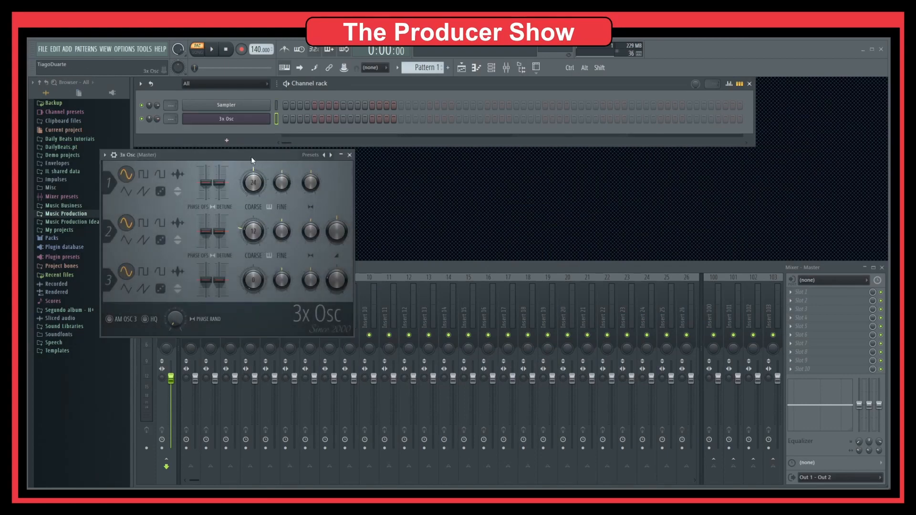
# Step: Close the mixer and channel rack, hide the browser, and centre the 3x Osc window in the workspace
pyautogui.click(882, 267)
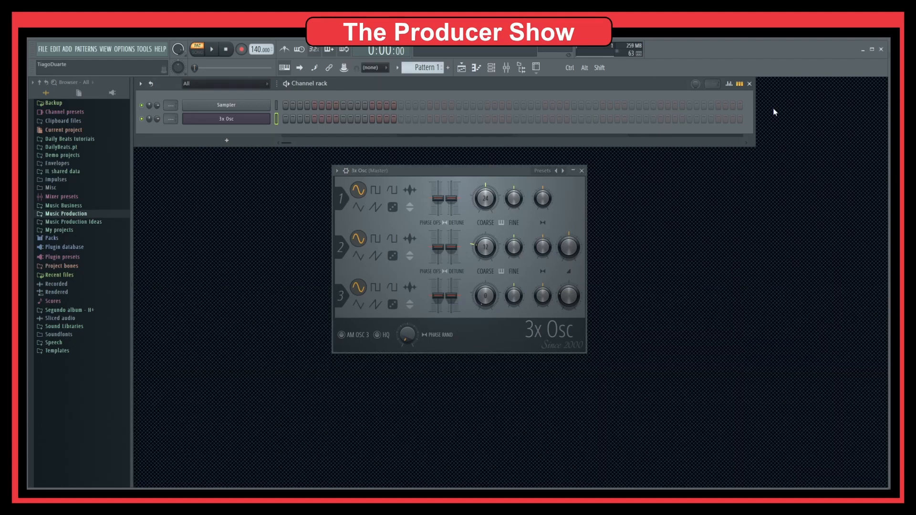
pyautogui.click(750, 84)
pyautogui.click(521, 67)
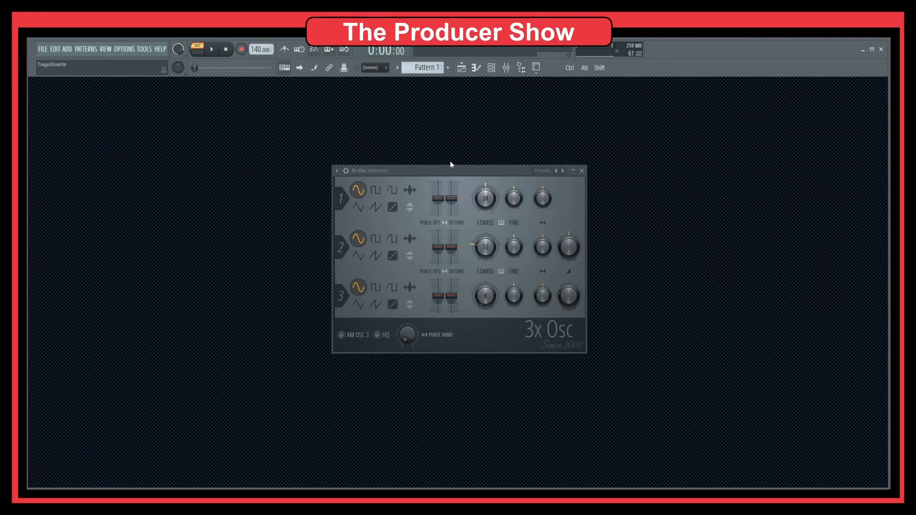
pyautogui.moveTo(447, 169); pyautogui.dragTo(431, 185)
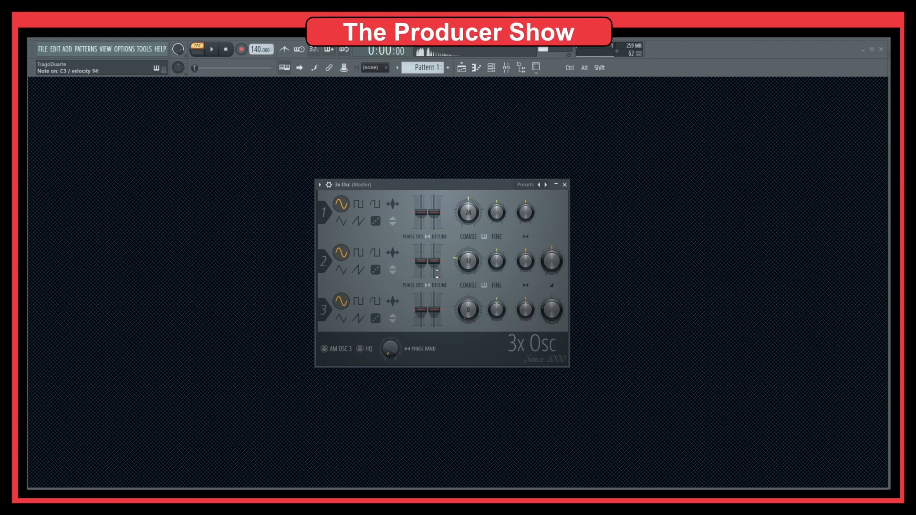
# Step: Reveal the 3x Osc channel settings, view the volume envelope page and return to the oscillator page
pyautogui.click(330, 185)
pyautogui.click(366, 201)
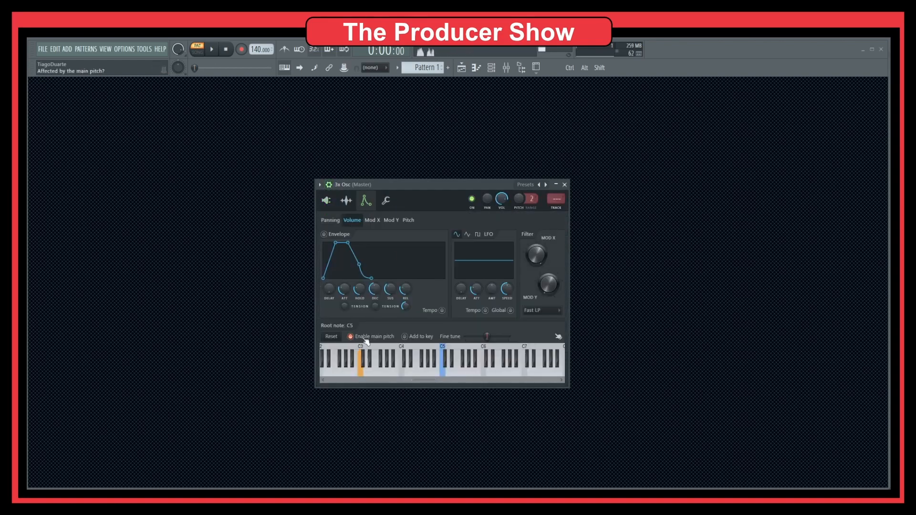
pyautogui.click(326, 200)
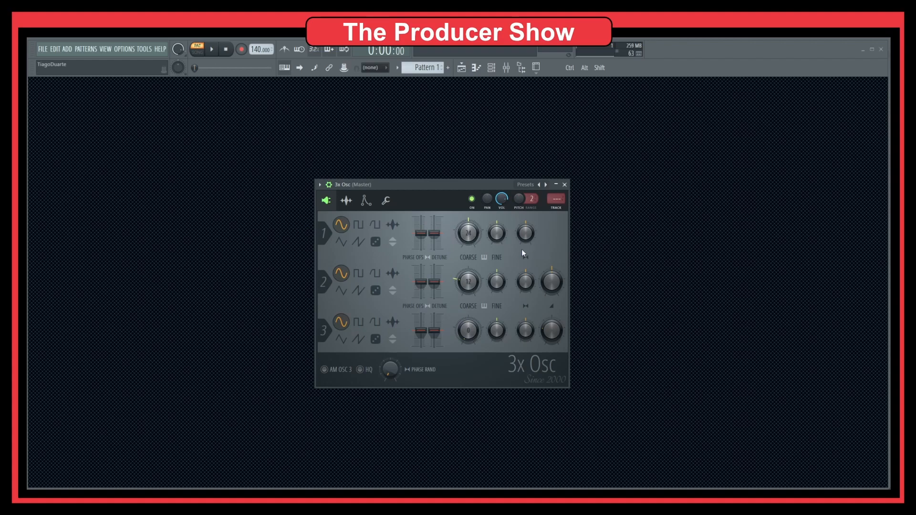
# Step: Set the coarse pitch to 0 on all oscillators, with a square wave on oscillator 2 and a rounded saw on oscillator 3
pyautogui.moveTo(468, 231); pyautogui.dragTo(468, 329)
pyautogui.click(358, 275)
pyautogui.click(375, 322)
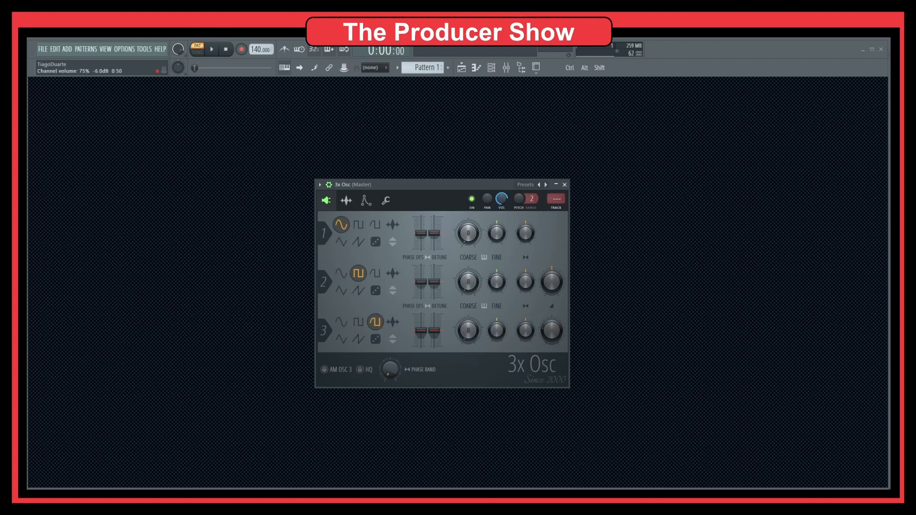
# Step: Set the channel volume to about 64% and lower the Mod X filter frequency to about 35% while playing notes
pyautogui.moveTo(501, 199)
pyautogui.mouseDown()
pyautogui.moveTo(501, 212)
pyautogui.moveTo(501, 193)
pyautogui.mouseUp()
pyautogui.click(348, 206)
pyautogui.click(365, 203)
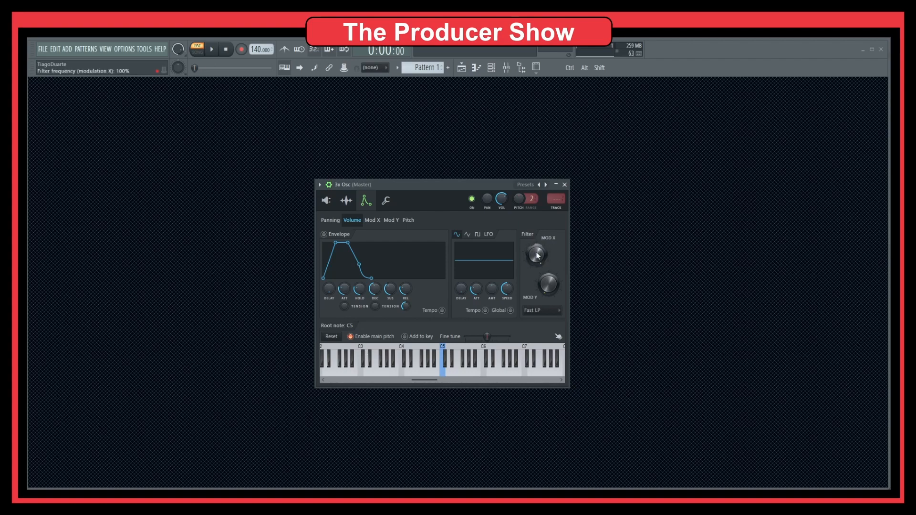
pyautogui.press('z')
pyautogui.moveTo(537, 256); pyautogui.dragTo(536, 299)
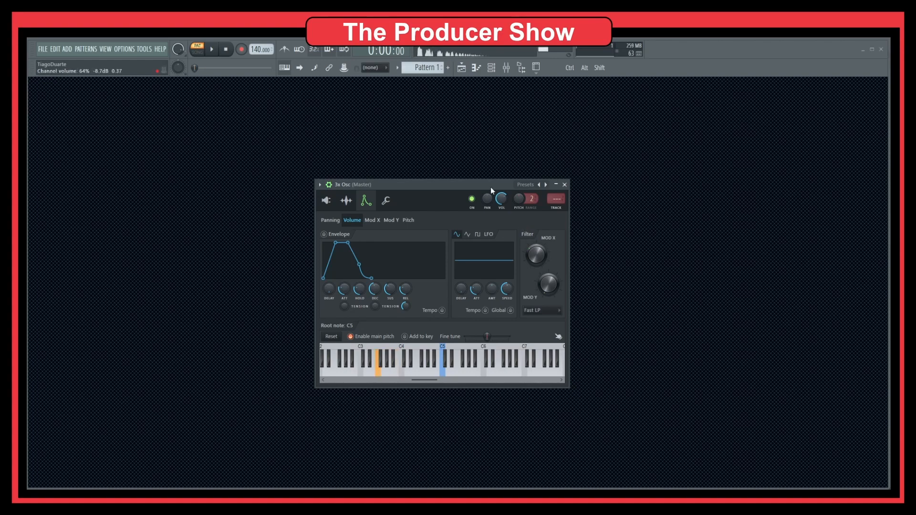
# Step: Audition oscillators 2 and 3 as sine waves, and restore them to square and rounded saw
pyautogui.click(329, 202)
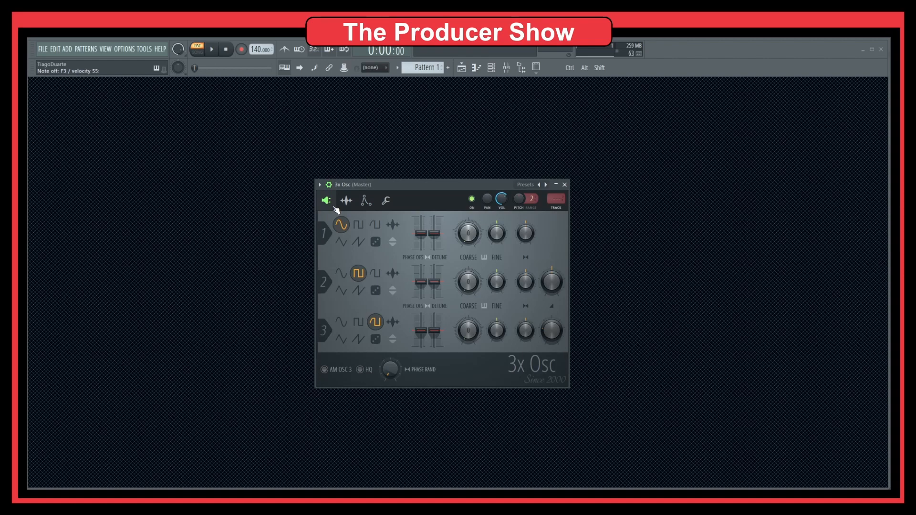
pyautogui.click(342, 275)
pyautogui.click(342, 324)
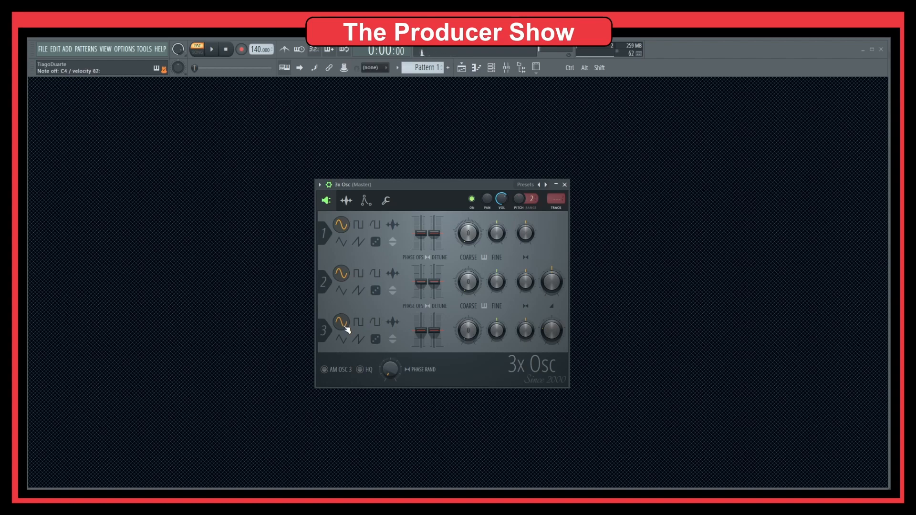
pyautogui.click(360, 274)
pyautogui.click(377, 322)
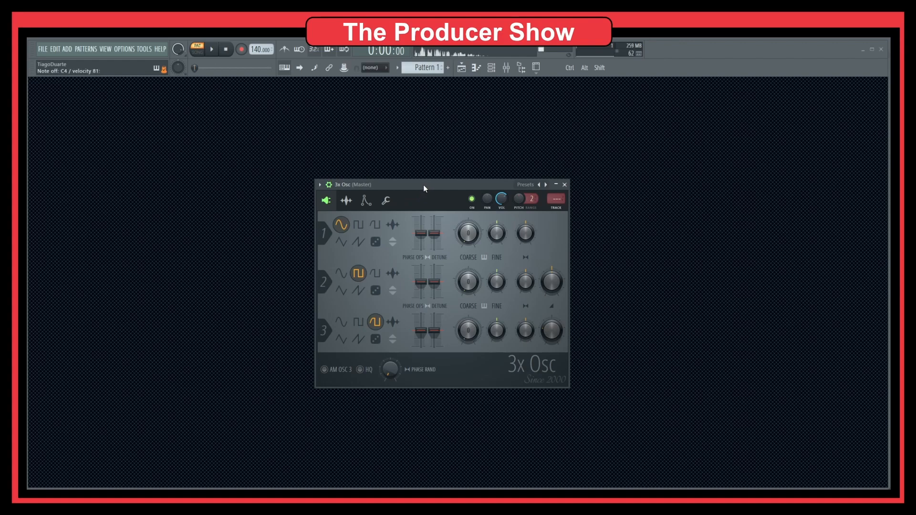
# Step: Check the available 3x Osc presets and load the Default preset
pyautogui.moveTo(423, 185); pyautogui.dragTo(418, 172)
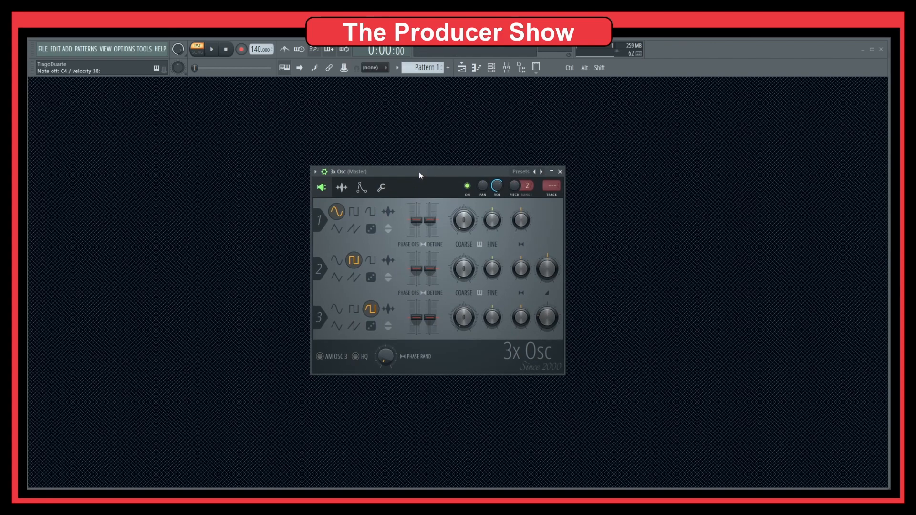
pyautogui.rightClick(540, 172)
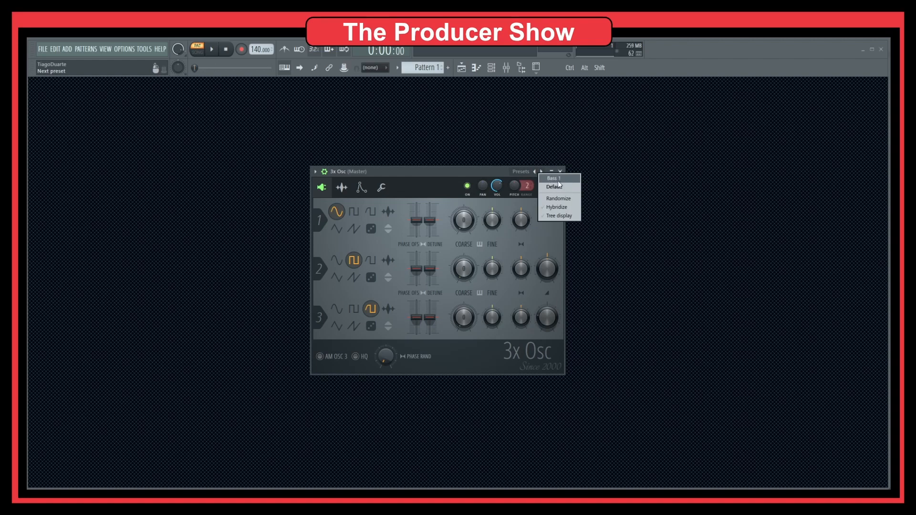
pyautogui.click(448, 179)
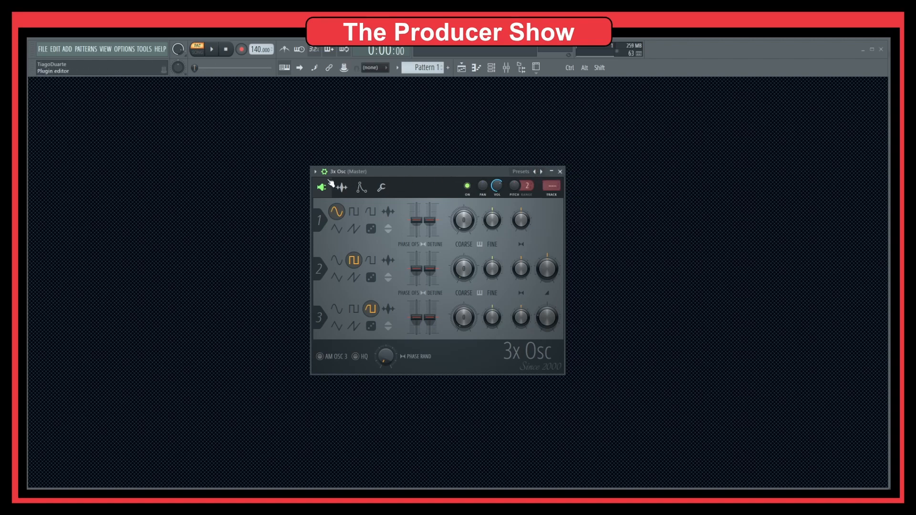
pyautogui.rightClick(534, 172)
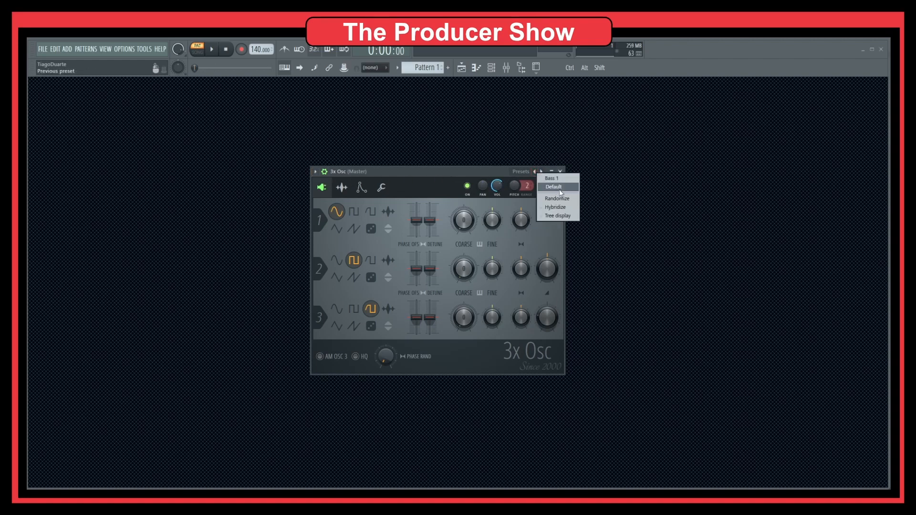
pyautogui.click(562, 187)
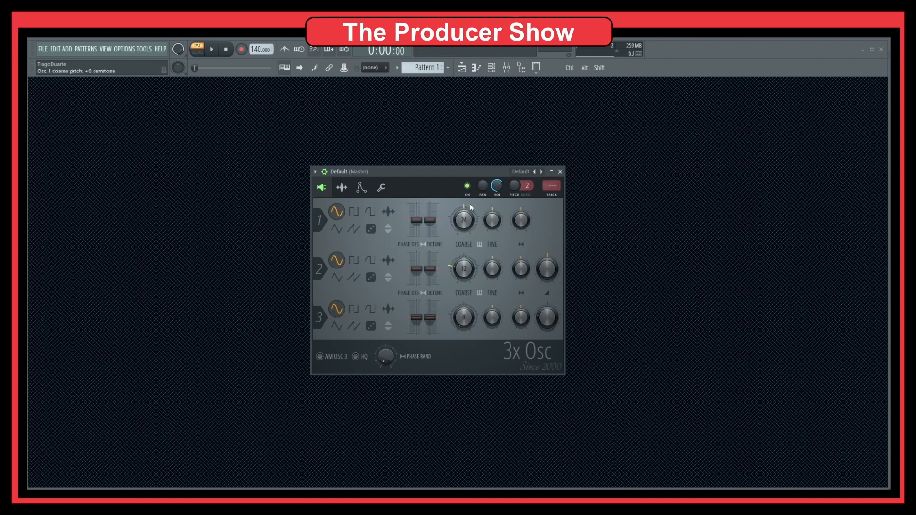
# Step: Load the Bass 1 preset, check its filter settings on the envelope page and return to the oscillators
pyautogui.rightClick(538, 173)
pyautogui.click(558, 179)
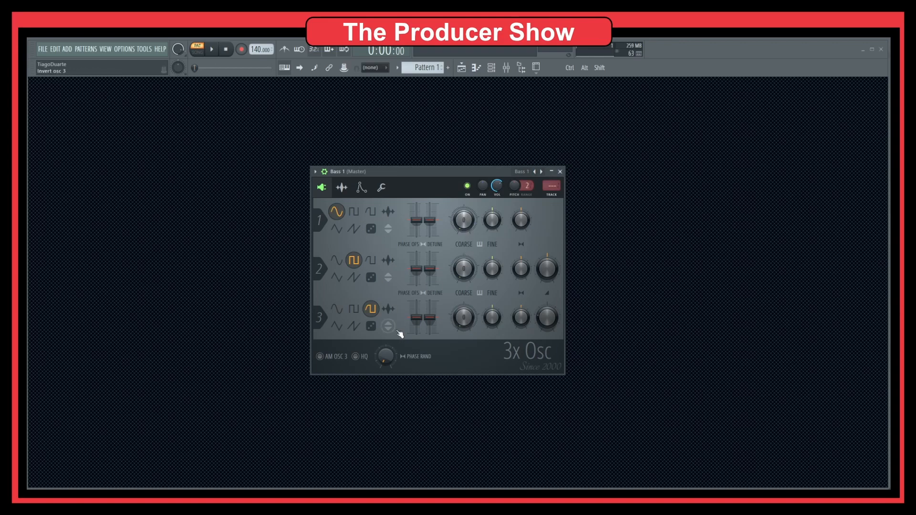
pyautogui.click(342, 187)
pyautogui.click(361, 188)
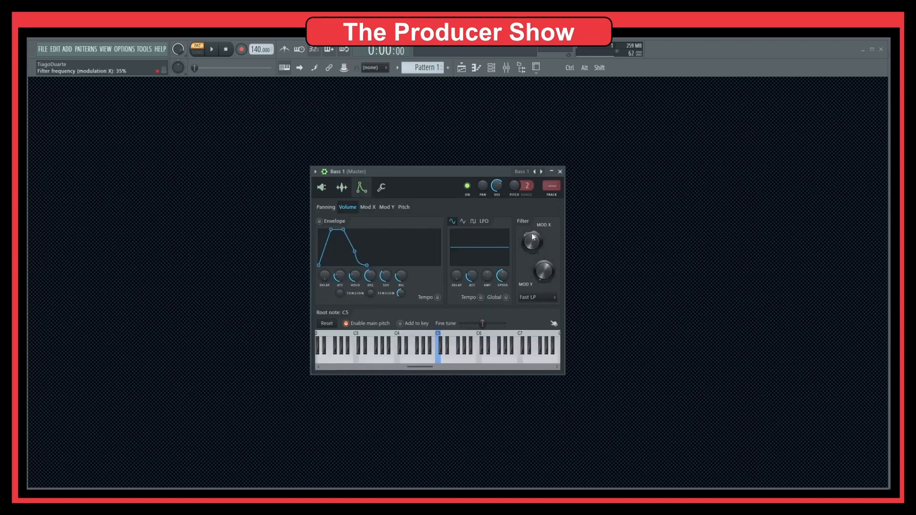
pyautogui.click(321, 188)
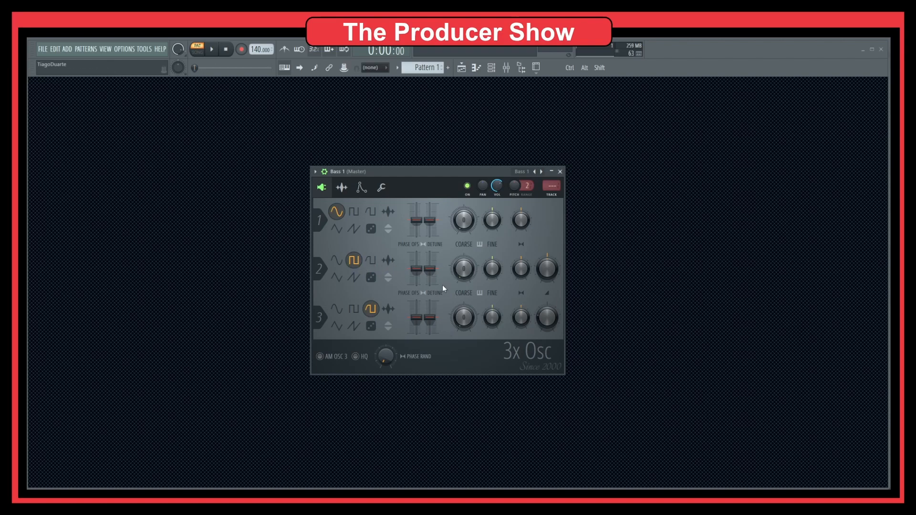
# Step: Try detuning oscillator 2 slightly upward and oscillator 3 slightly downward
pyautogui.press('z')
pyautogui.moveTo(436, 274); pyautogui.dragTo(436, 273)
pyautogui.rightClick(432, 272)
pyautogui.click(447, 276)
pyautogui.moveTo(433, 271); pyautogui.dragTo(435, 269)
pyautogui.moveTo(432, 318); pyautogui.dragTo(435, 321)
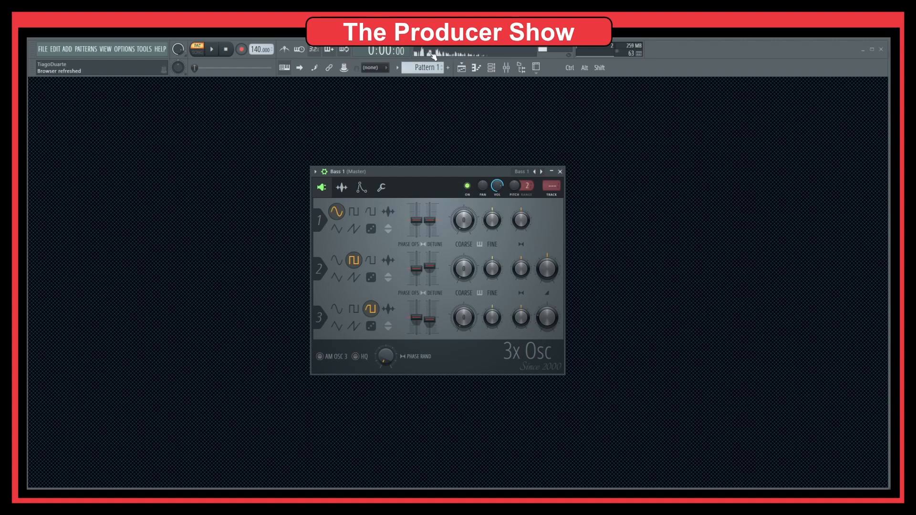
# Step: Reset the detune of oscillators 2 and 3 to their default values
pyautogui.rightClick(432, 266)
pyautogui.click(439, 322)
pyautogui.rightClick(439, 322)
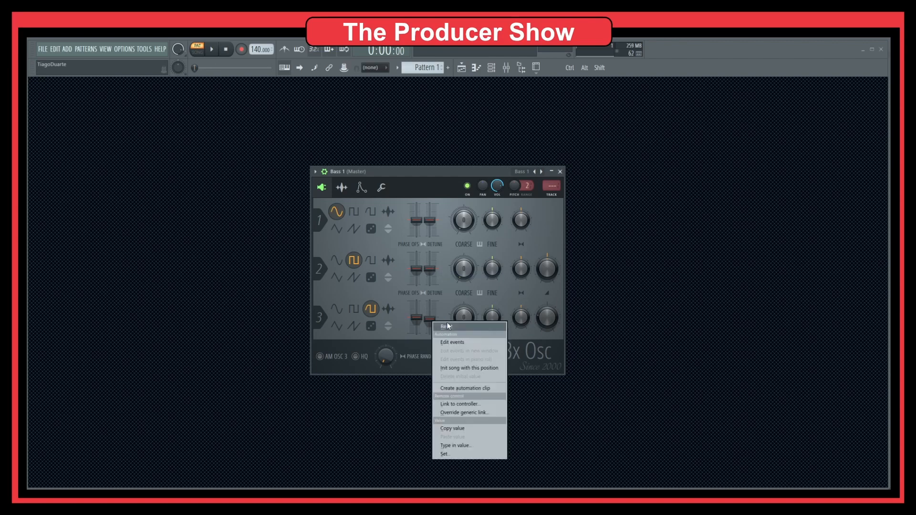
pyautogui.click(447, 322)
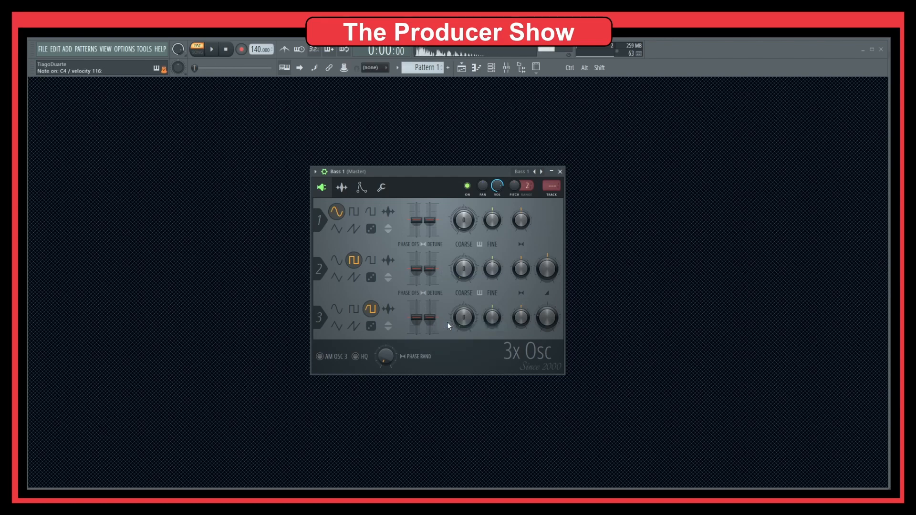